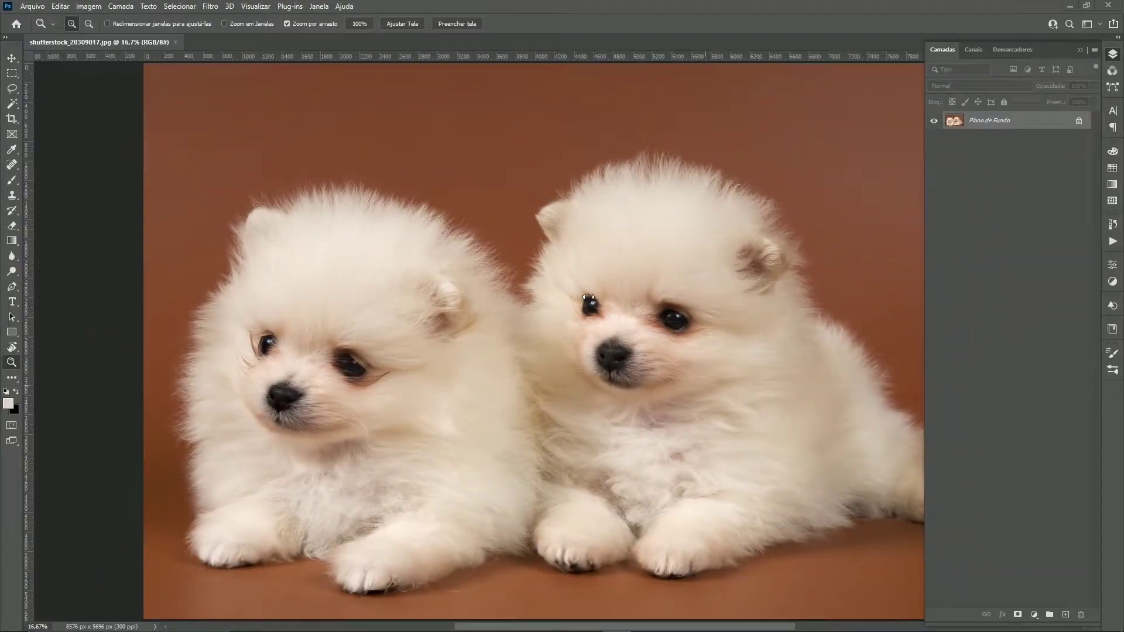
Remove the brown backdrop using the Discover 'remover' search and the Remover plano de fundo quick action
left_click(83, 228)
left_click(83, 228, "alt")
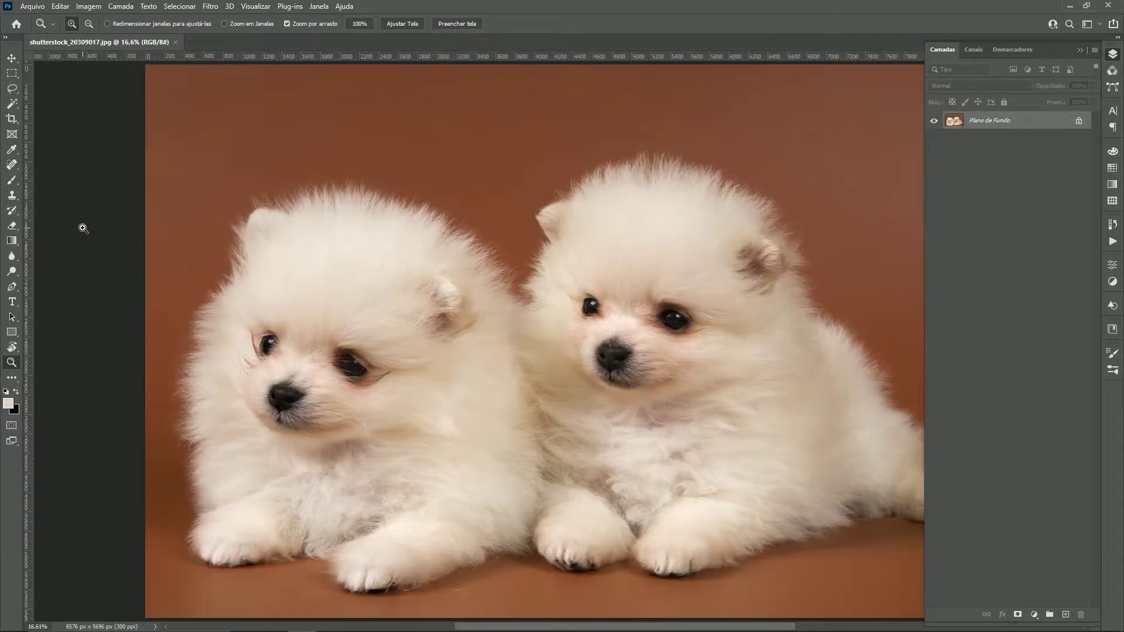
key("ctrl+f")
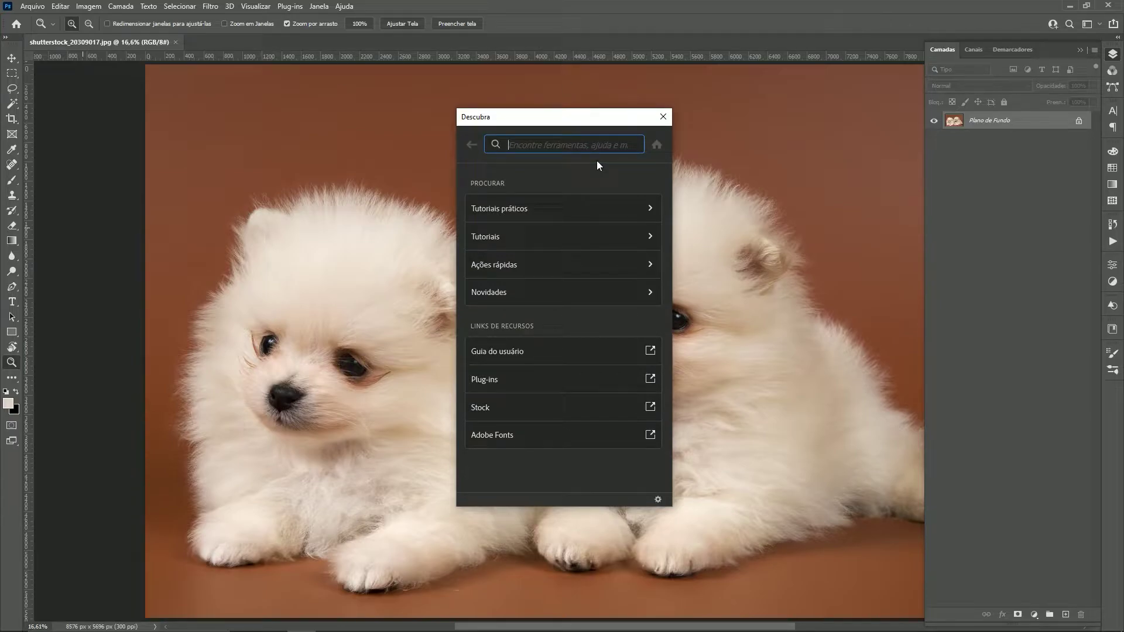
type("remover")
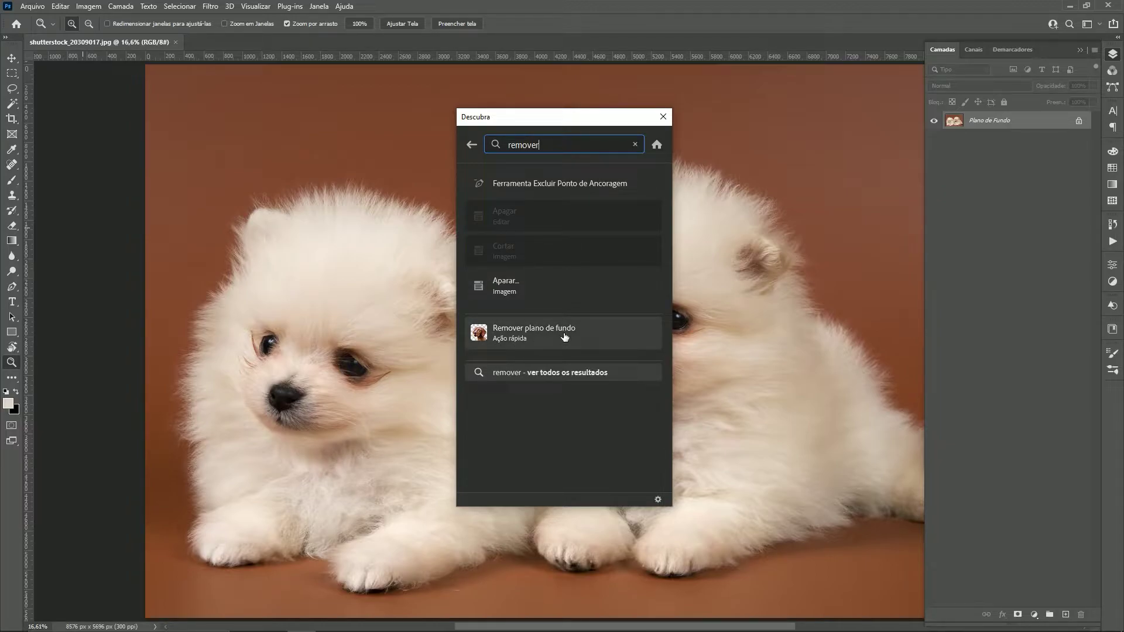
left_click(564, 334)
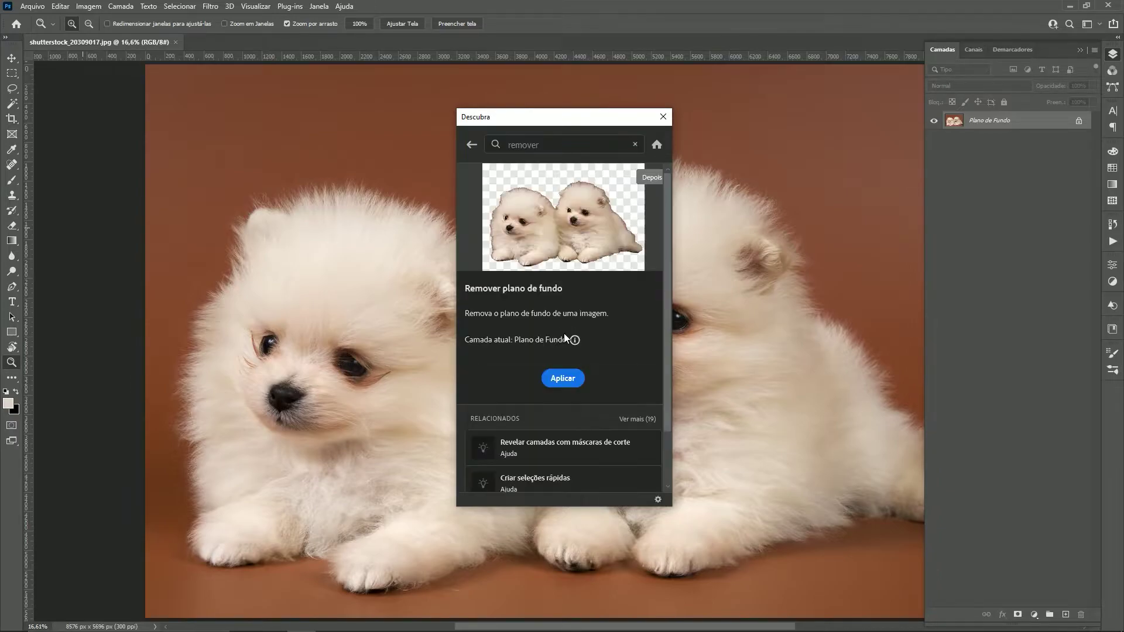
left_click(563, 379)
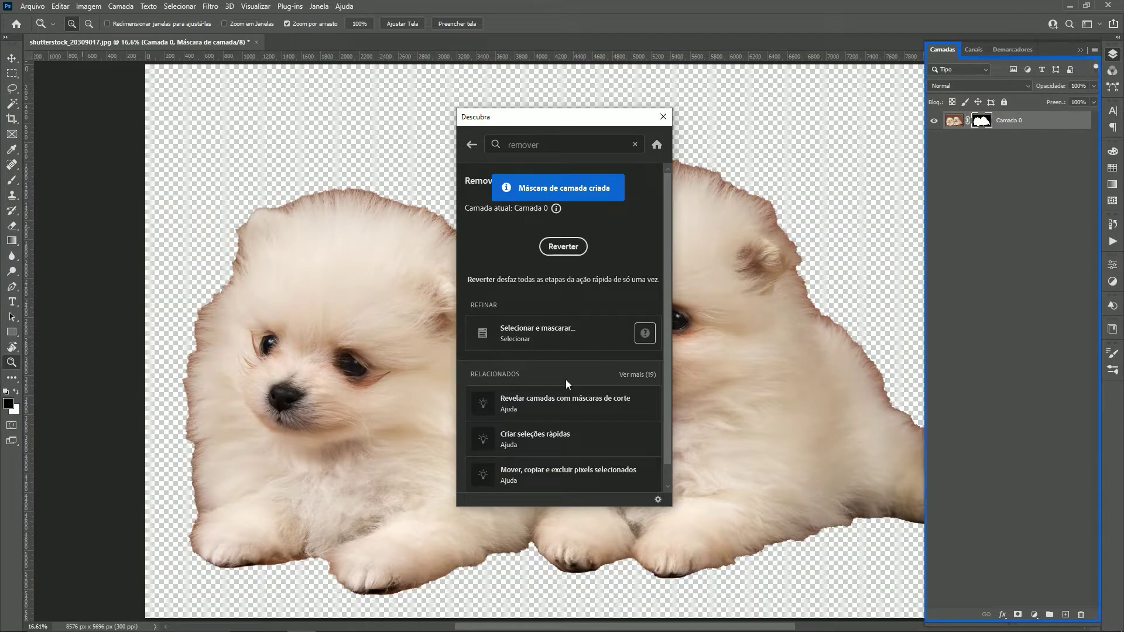
left_click(664, 117)
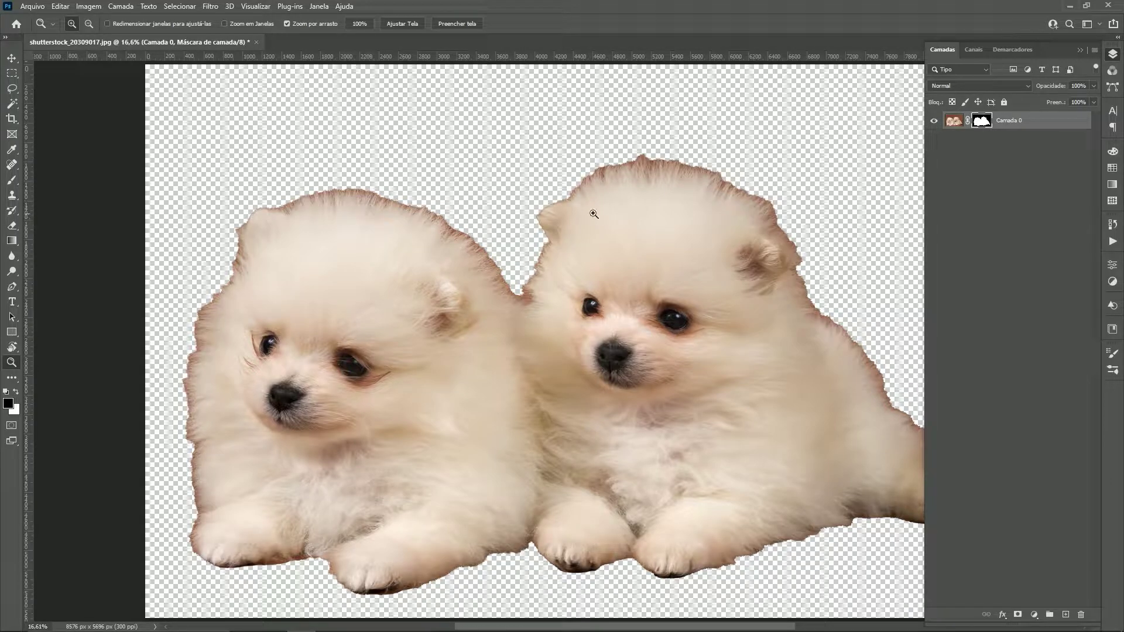
In Selecionar e mascarar, brush both puppies' fur edges with the Refine Edge Brush and confirm
double_click(987, 126)
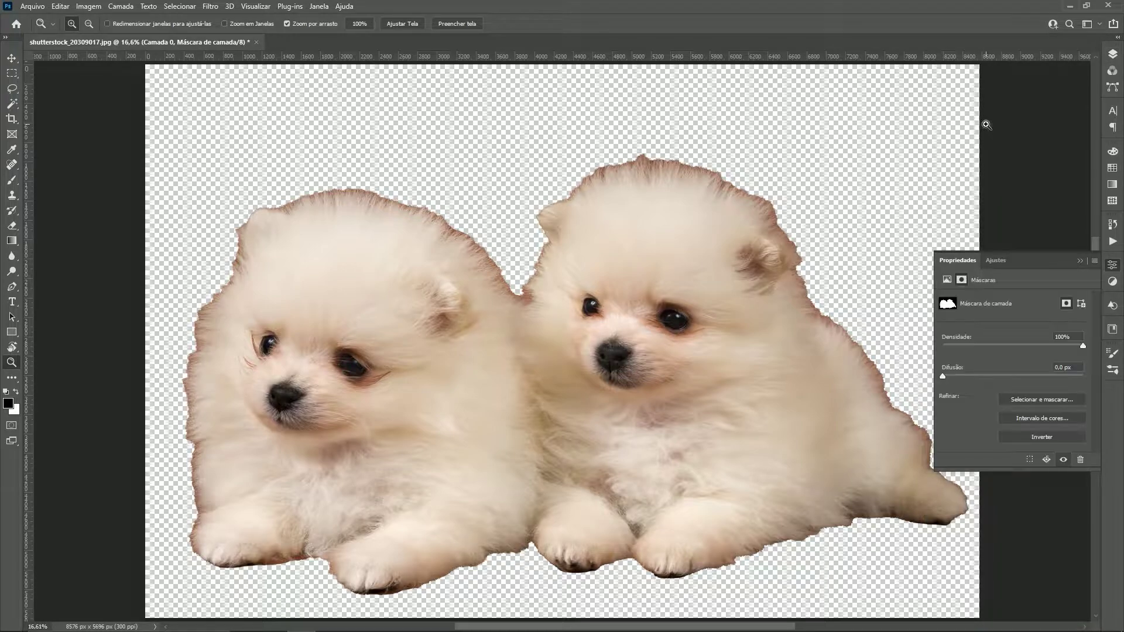
left_click(1033, 401)
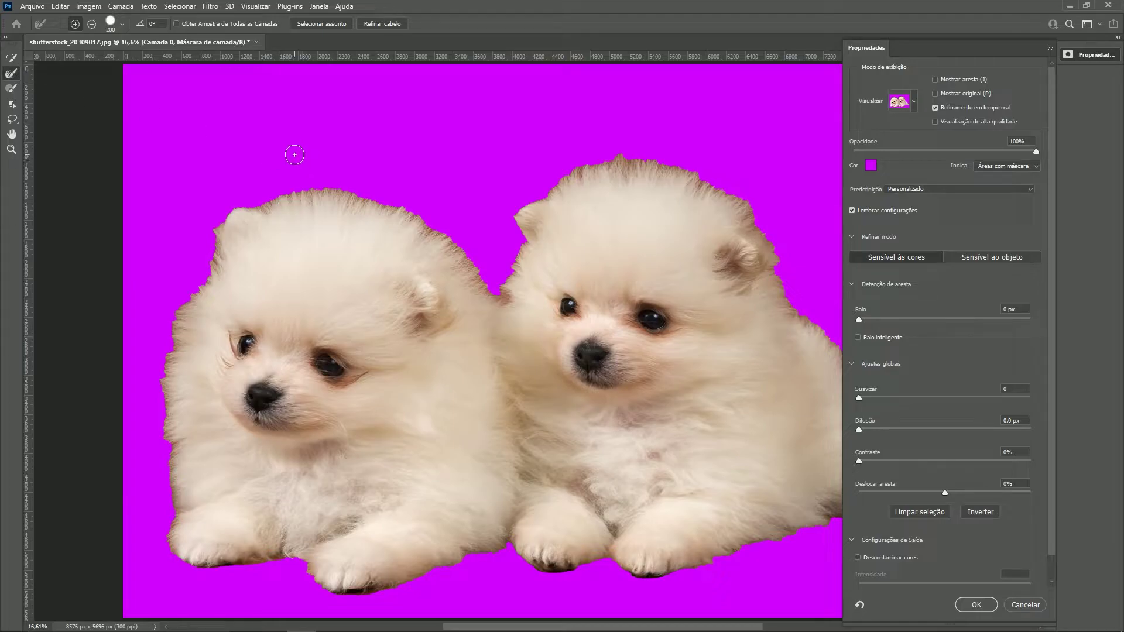
mouse_move(269, 199)
left_mouse_down()
mouse_move(328, 191)
mouse_move(455, 247)
mouse_move(520, 256)
mouse_move(542, 163)
mouse_move(670, 164)
mouse_move(720, 194)
mouse_move(744, 193)
mouse_move(759, 167)
mouse_move(784, 287)
mouse_move(818, 326)
left_mouse_up()
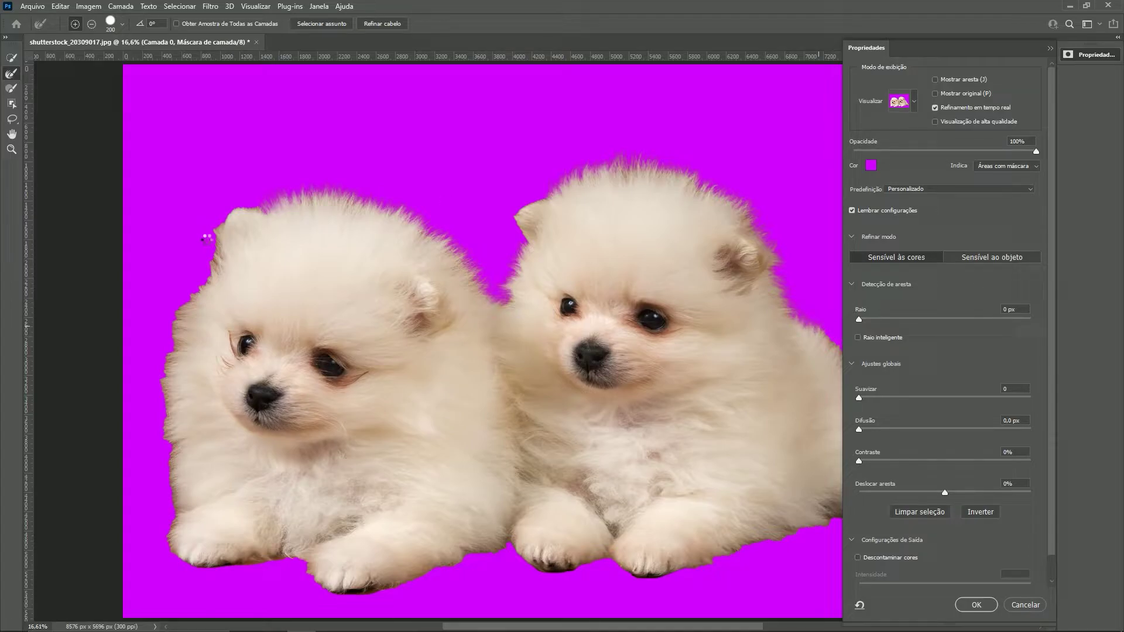
mouse_move(219, 224)
left_mouse_down()
mouse_move(263, 202)
mouse_move(222, 234)
mouse_move(176, 348)
mouse_move(175, 553)
left_mouse_up()
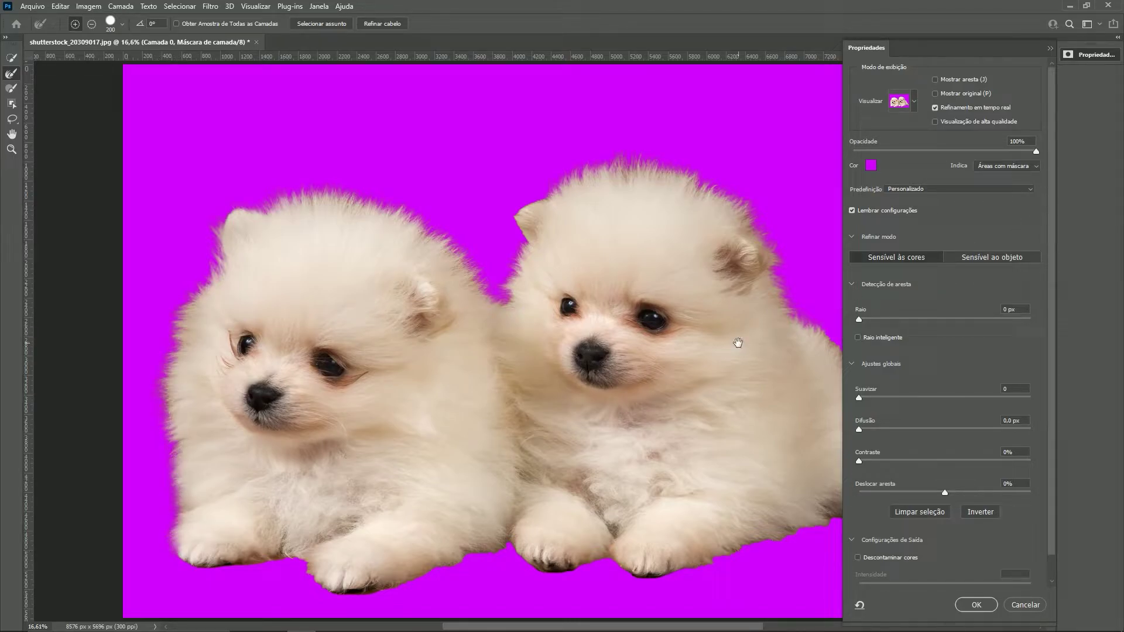
left_click_drag(733, 343, 495, 338)
mouse_move(579, 319)
left_mouse_down()
mouse_move(667, 463)
mouse_move(690, 479)
mouse_move(712, 468)
left_mouse_up()
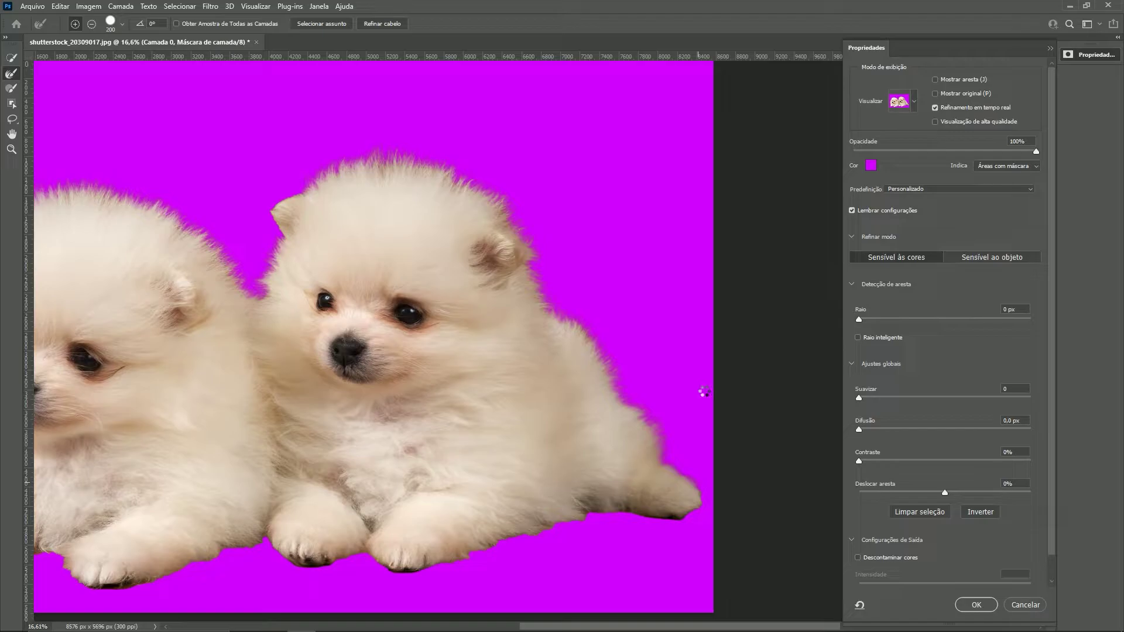
mouse_move(243, 266)
left_mouse_down()
mouse_move(429, 277)
mouse_move(401, 281)
left_mouse_up()
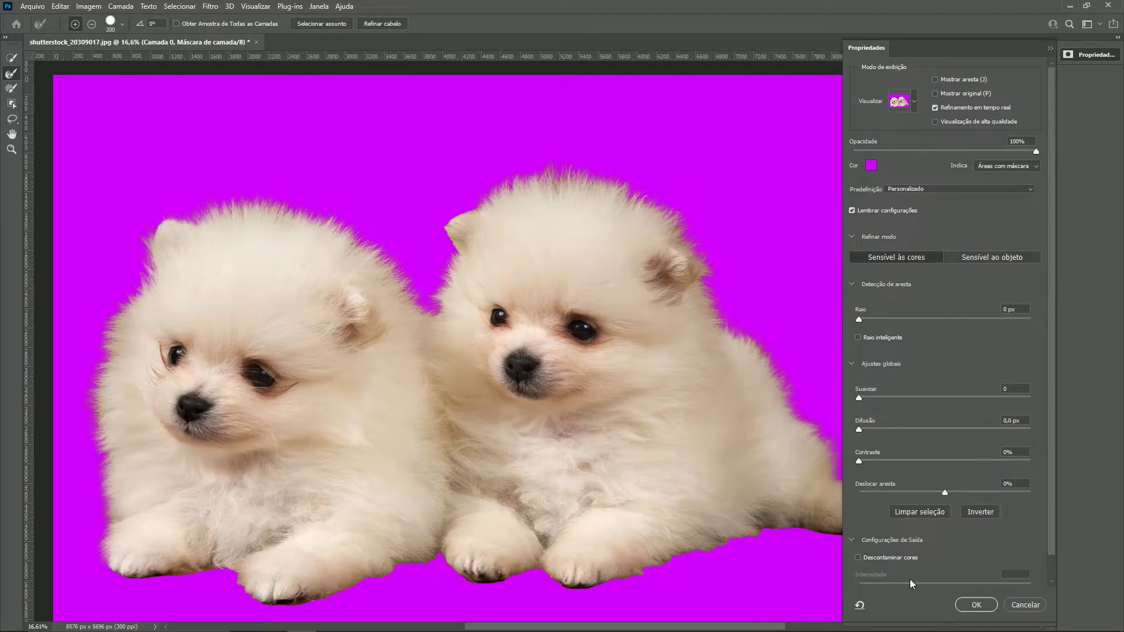
left_click(971, 600)
left_click(967, 605)
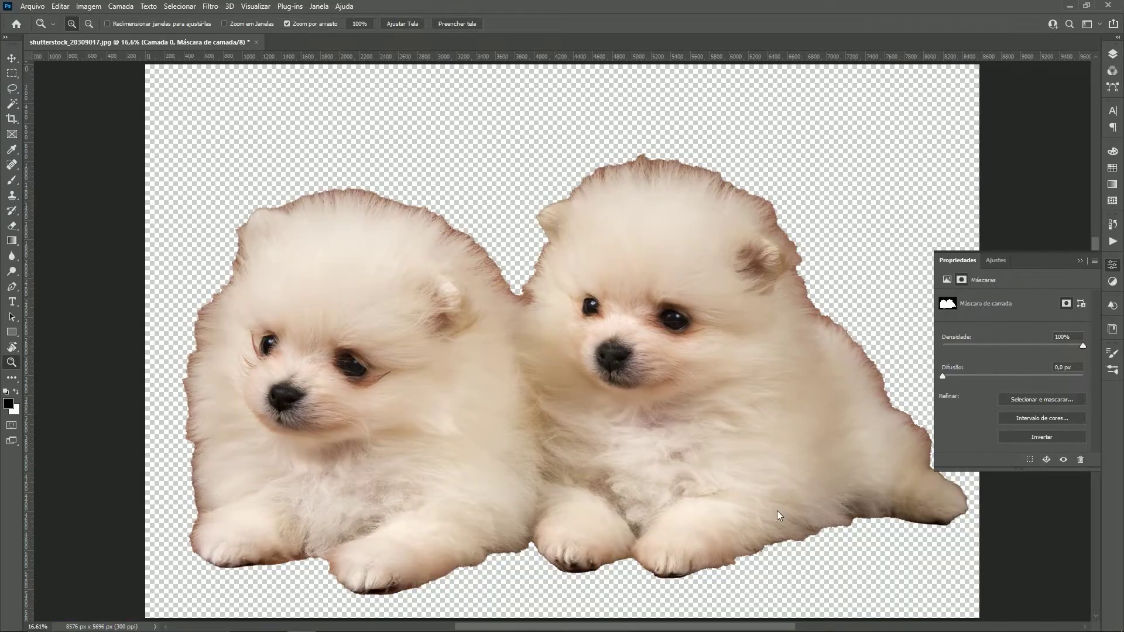
Add a pure red Cor sólida fill layer below Camada 0 copiar, then zoom into the left puppy's fur
left_click(1113, 59)
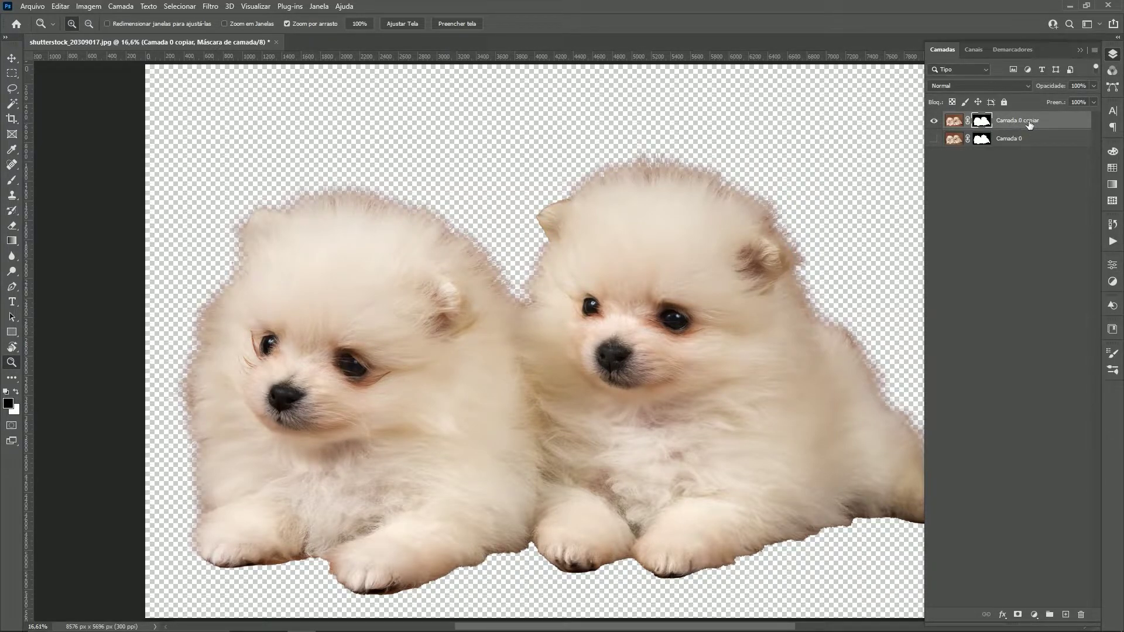
left_click(1035, 615)
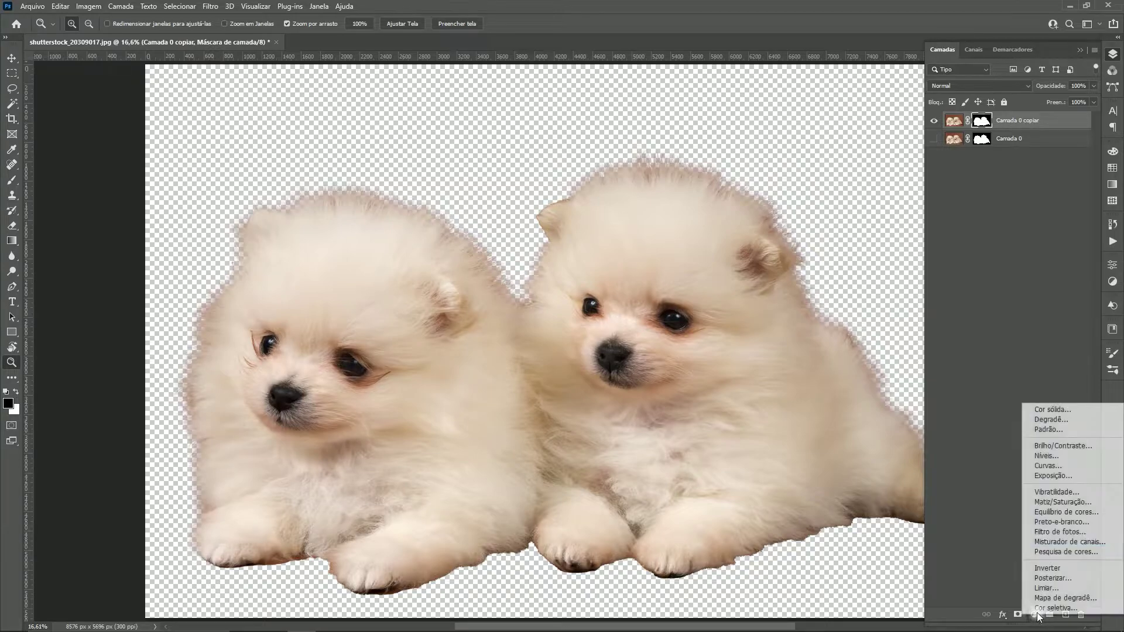
left_click(1058, 407)
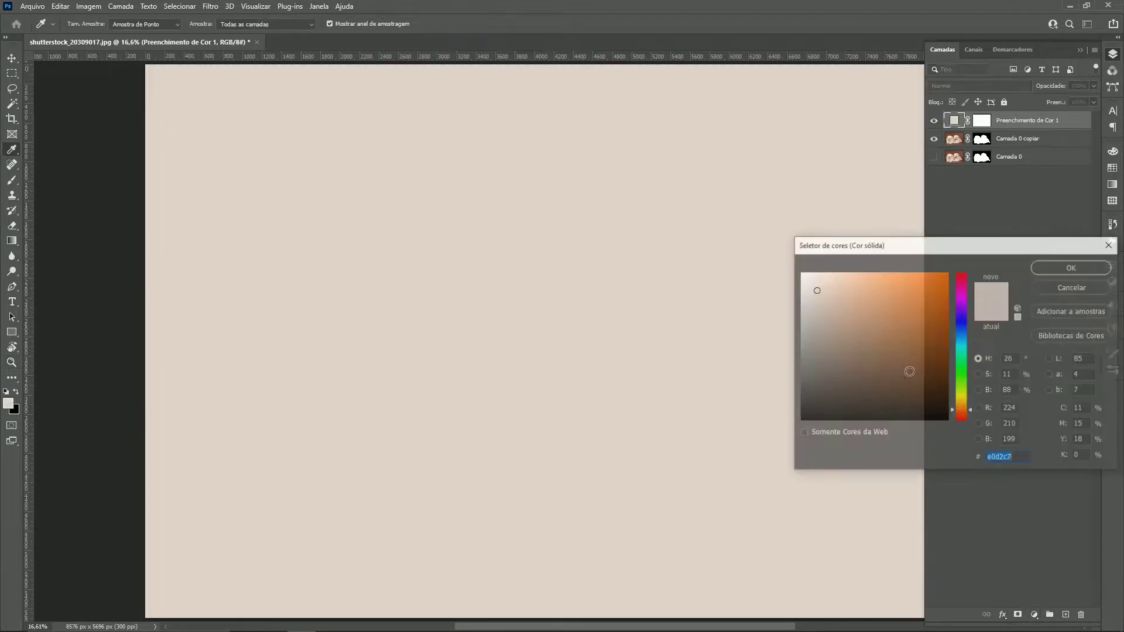
left_click_drag(953, 289, 954, 272)
left_click(944, 281)
left_click(1072, 267)
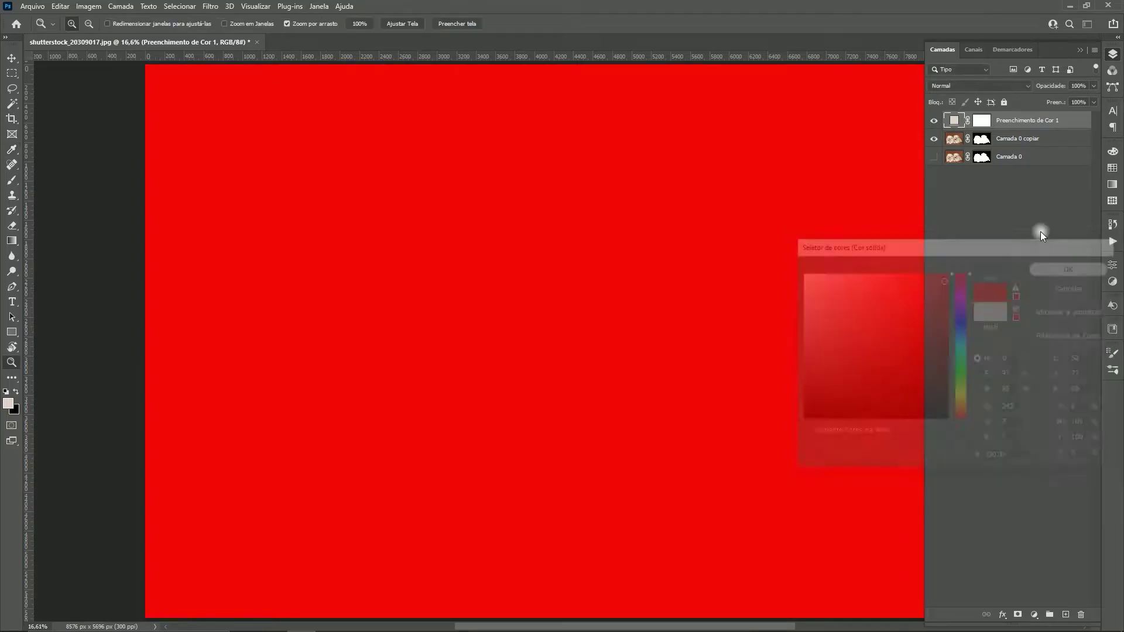
left_click_drag(1025, 121, 1021, 151)
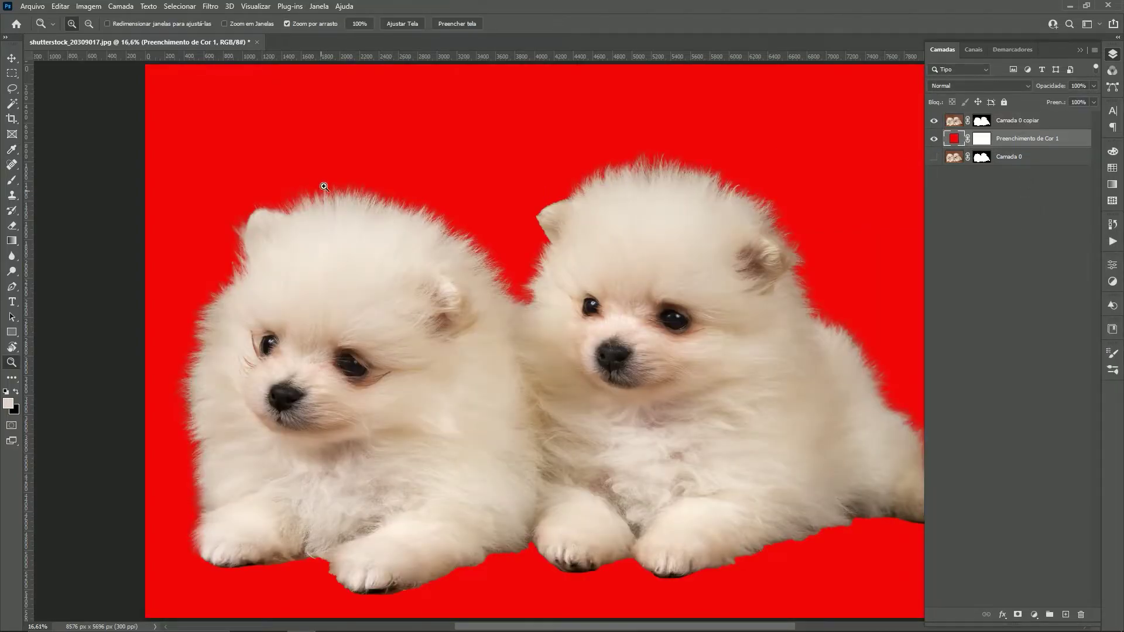
left_click_drag(324, 187, 394, 184)
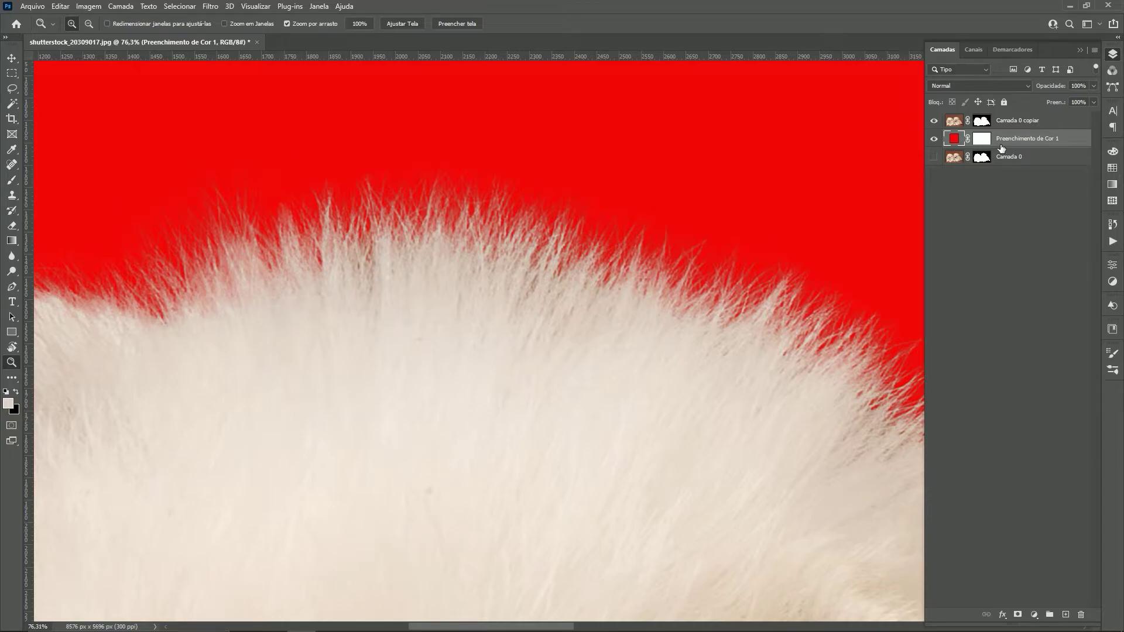
Add a new empty layer clipped to Camada 0 copiar with Ctrl+Alt+G
left_click(1012, 119)
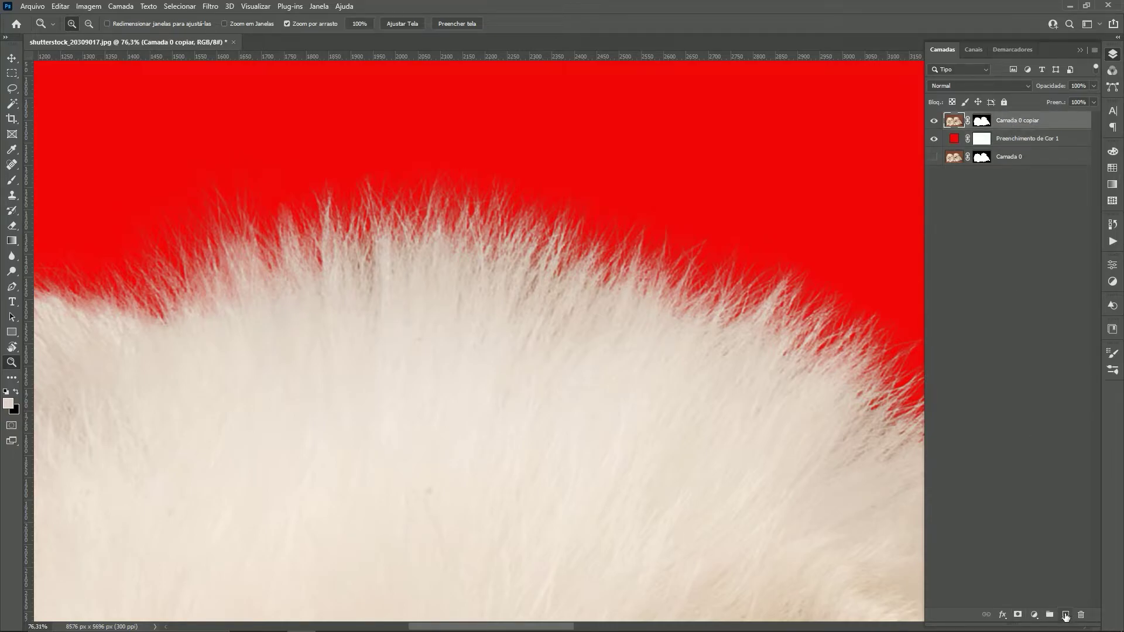
left_click(1065, 614)
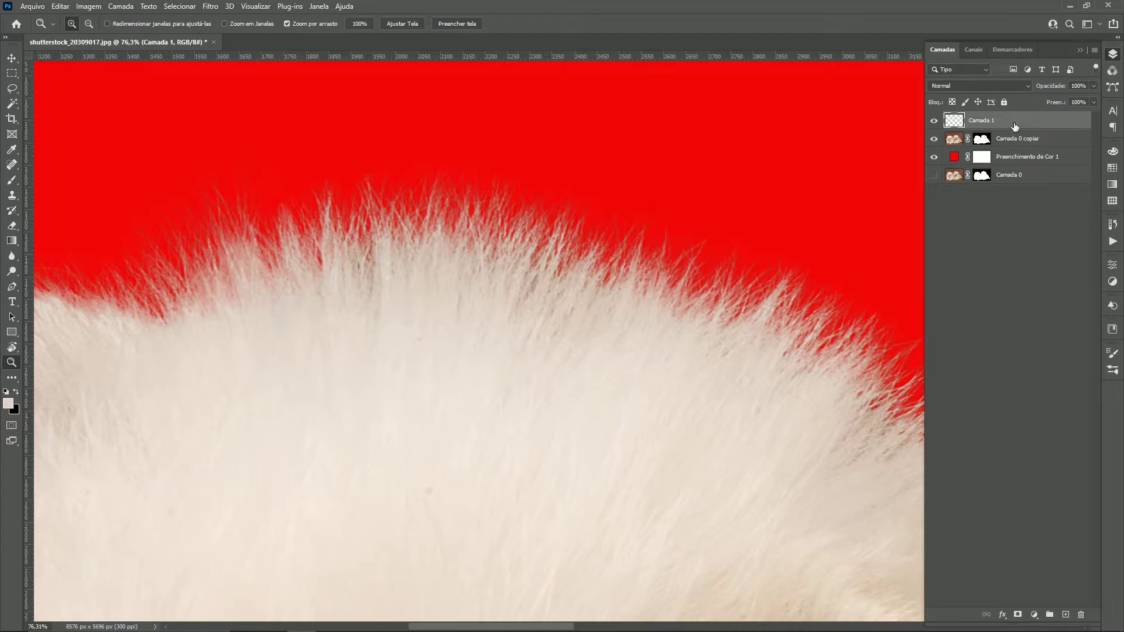
key("ctrl+alt+g")
Set the Brush to Redondo macio, 300 px, 0% hardness, and sample the cream fur colour
key("b")
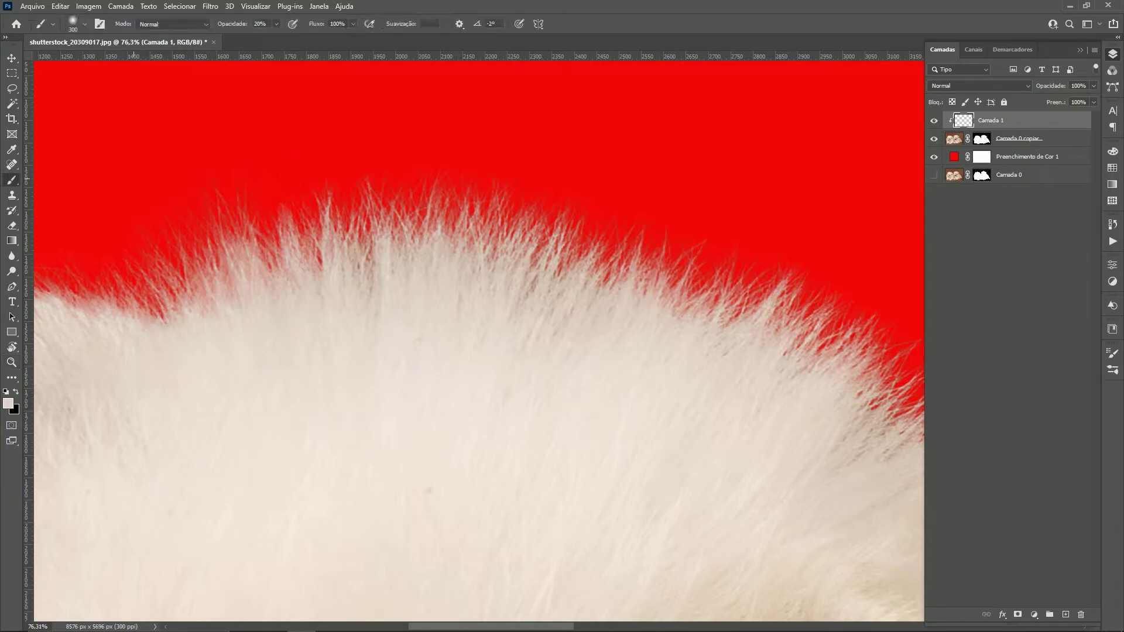
left_click(85, 24)
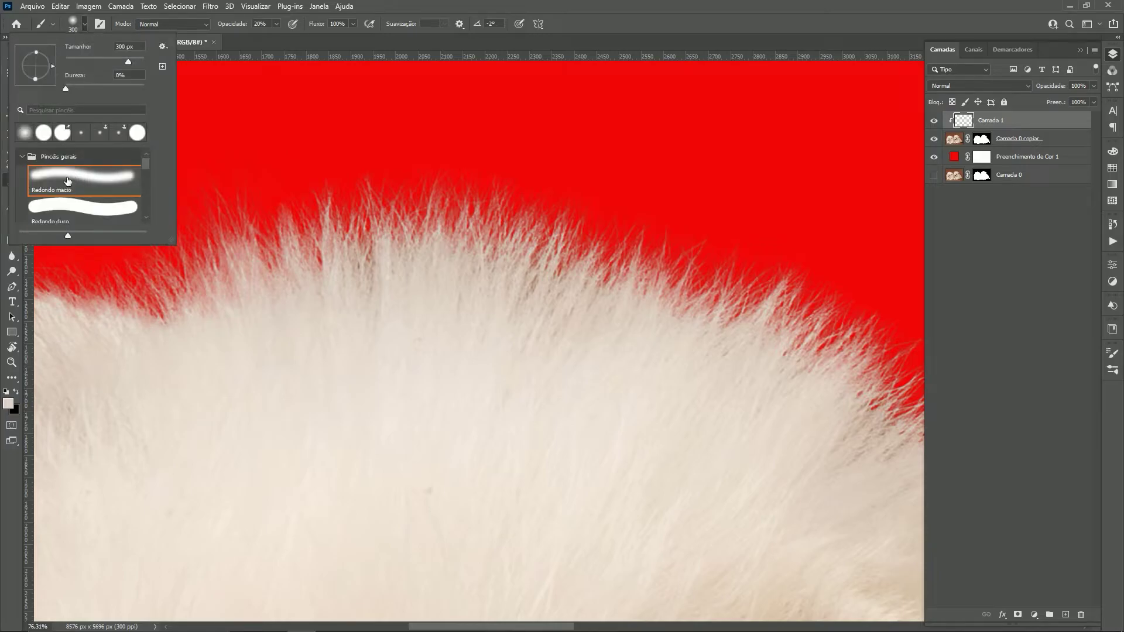
right_click(494, 252)
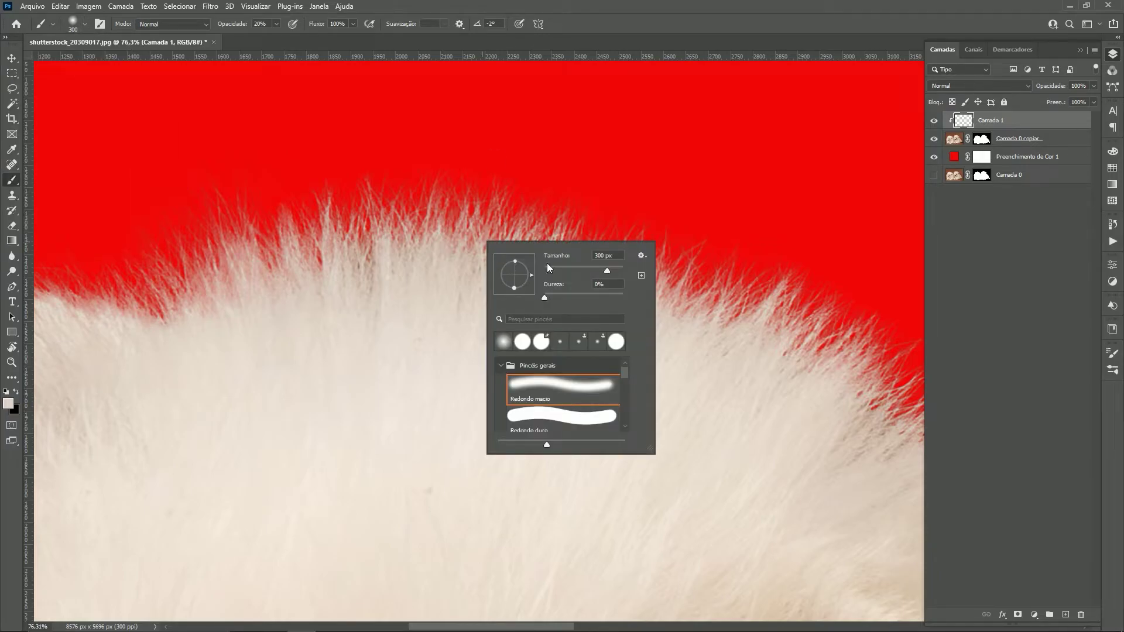
left_click(557, 2)
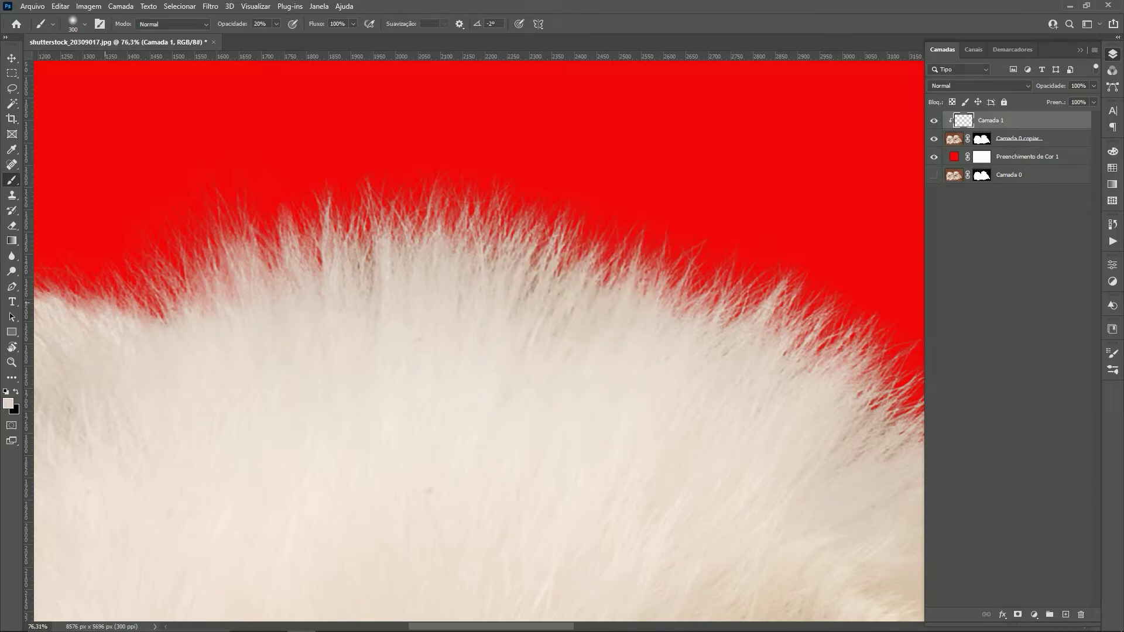
left_click(289, 308, "alt")
Set the brush opacity to 20% and pan along both puppies' fur edges
left_click(272, 23)
scroll(510, 171, "down", 1)
left_click_drag(614, 269, 509, 281)
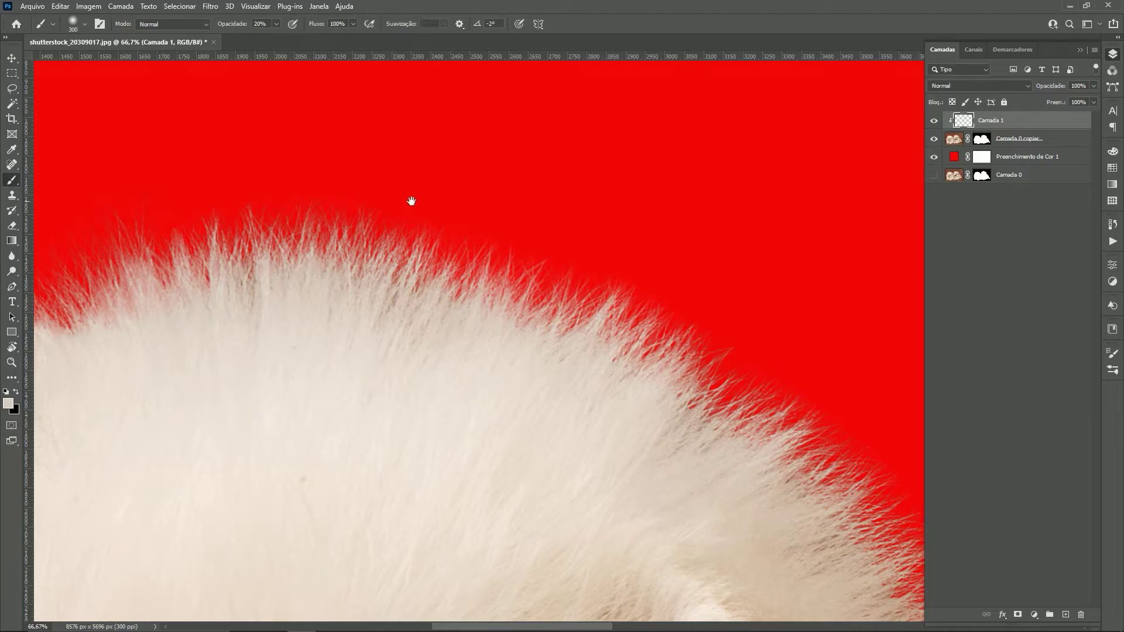
left_click_drag(411, 198, 529, 220)
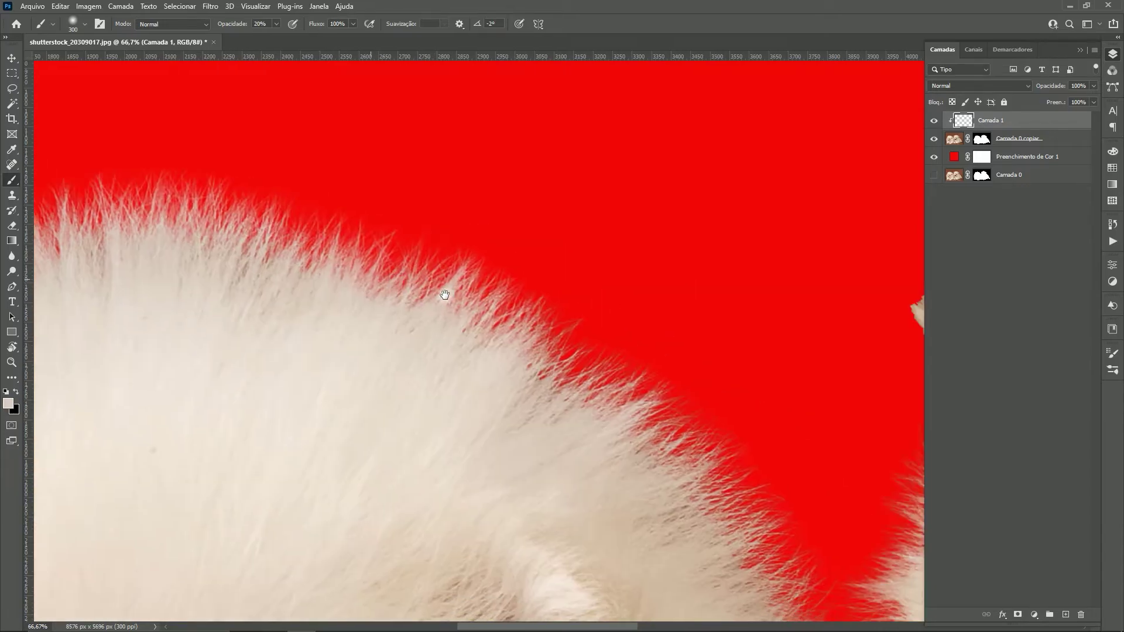
left_click_drag(611, 326, 328, 293)
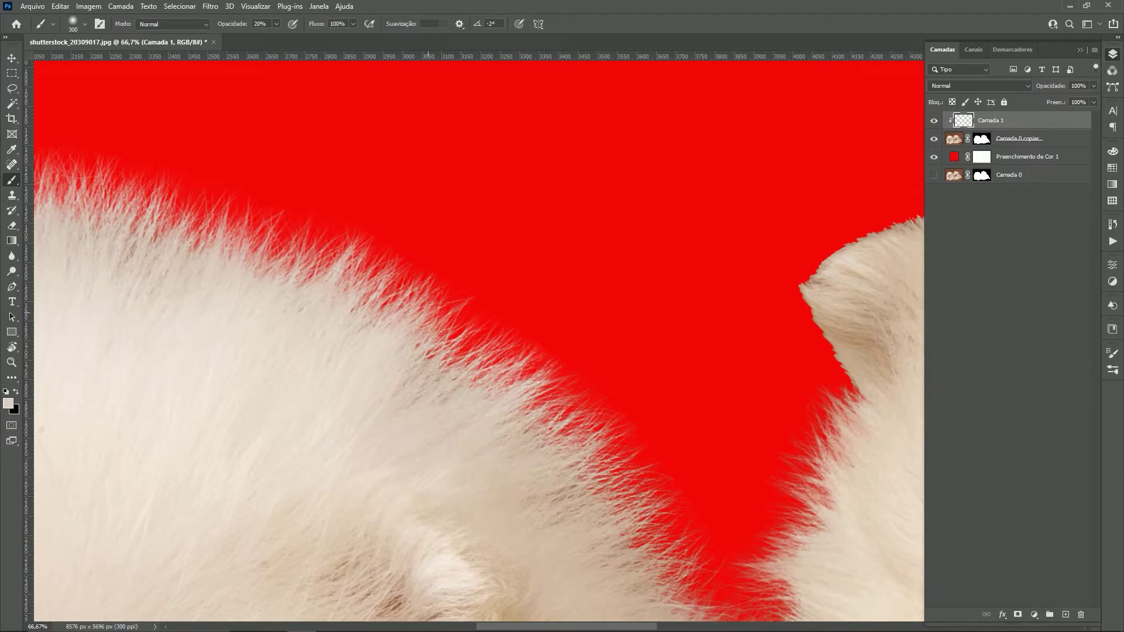
left_click_drag(230, 199, 490, 268)
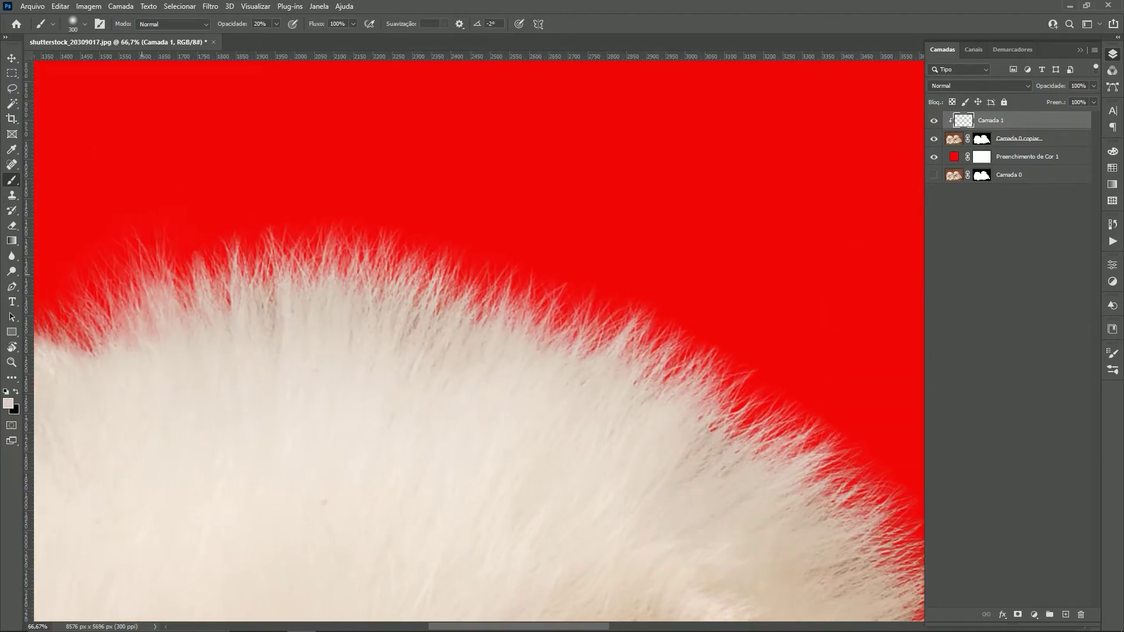
Recolour Preenchimento de Cor 1 to deep blue #14678a and reselect the clipped painting layer
double_click(953, 156)
left_click(959, 305)
left_click(911, 322)
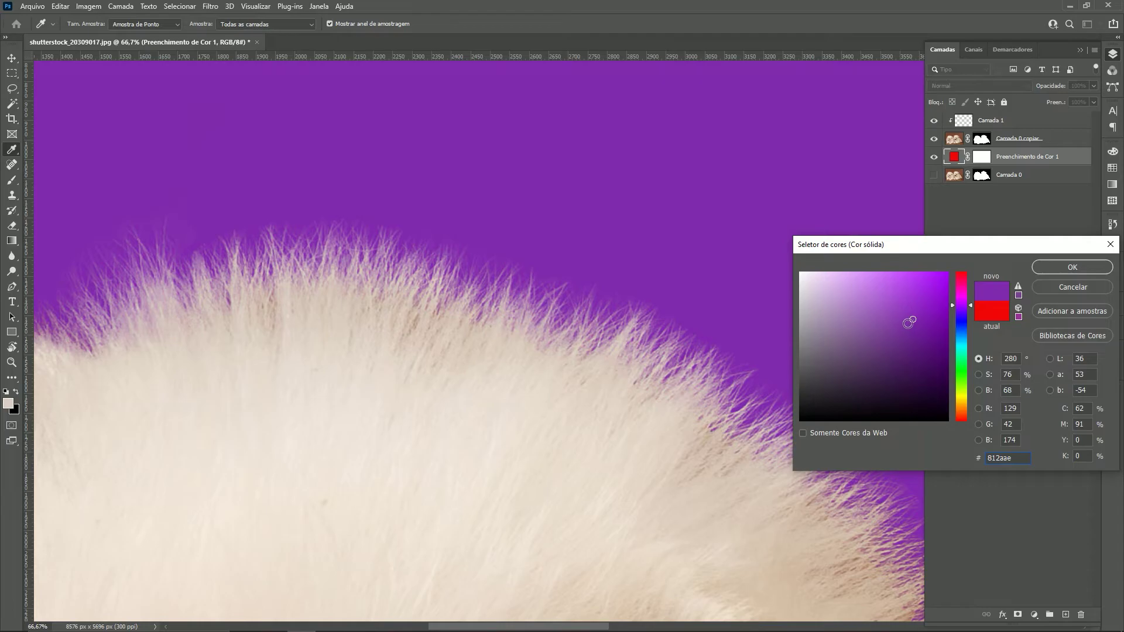
left_click(956, 340)
left_click(924, 339)
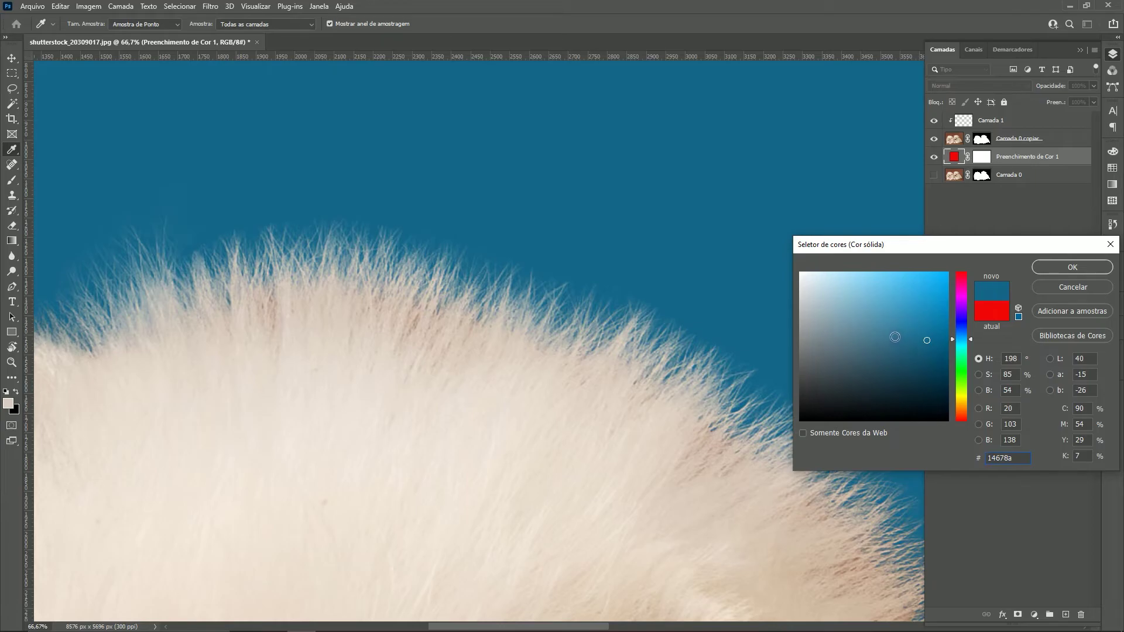
left_click(1072, 267)
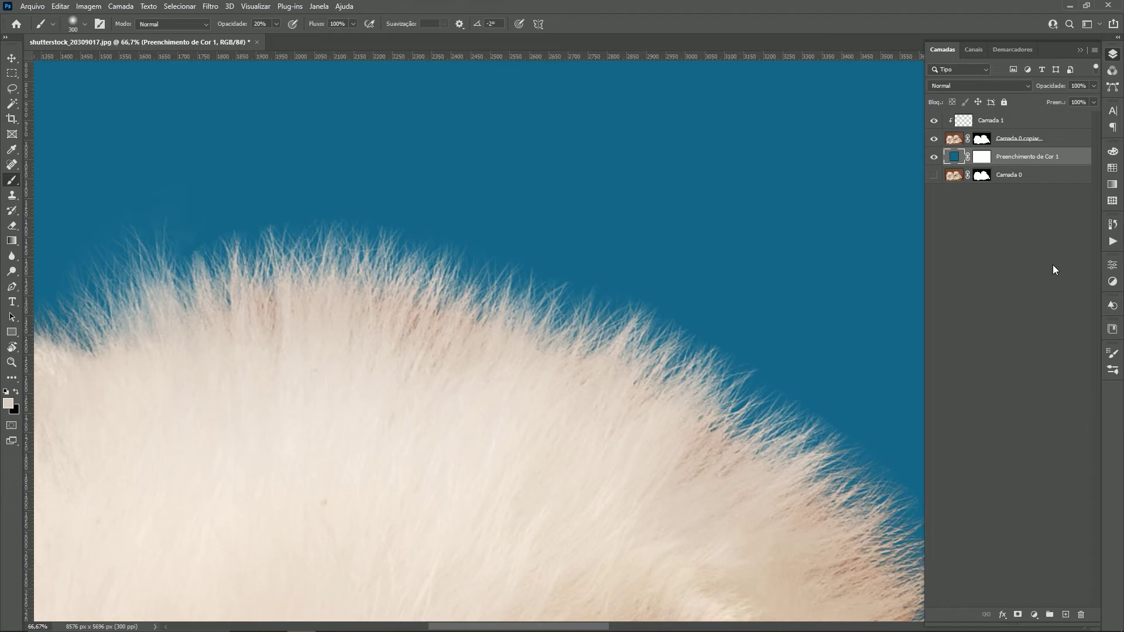
key("alt+bracketright")
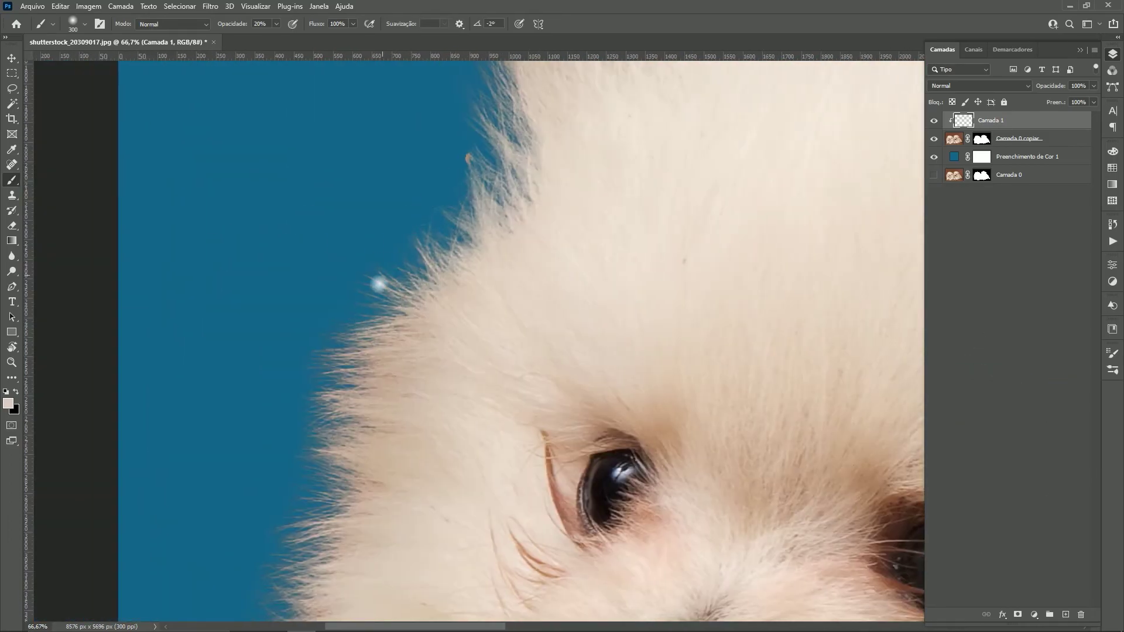
Scroll the view out to see both puppies whole
scroll(329, 459, "down", 3)
scroll(289, 414, "down", 3)
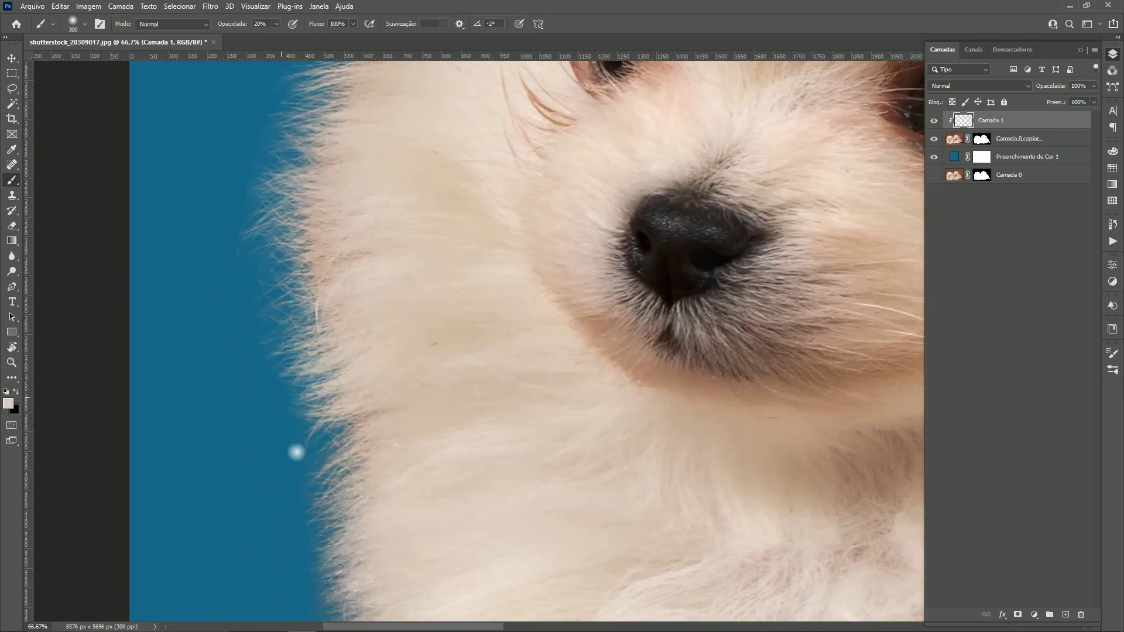
scroll(283, 349, "down", 3)
scroll(319, 449, "up", 5)
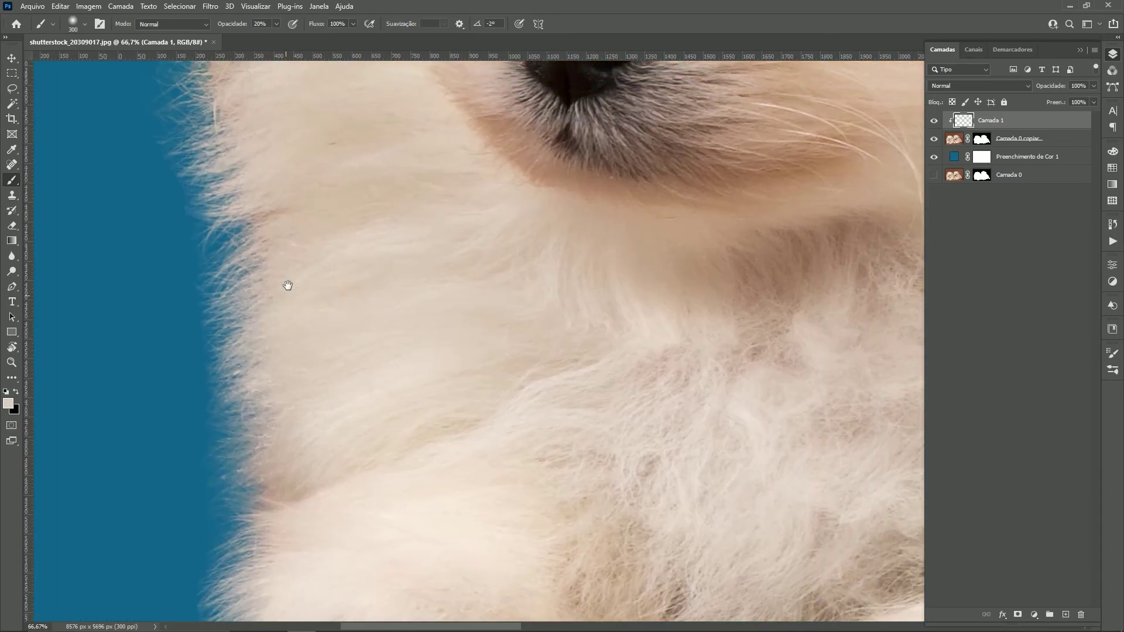
scroll(288, 284, "down", 5)
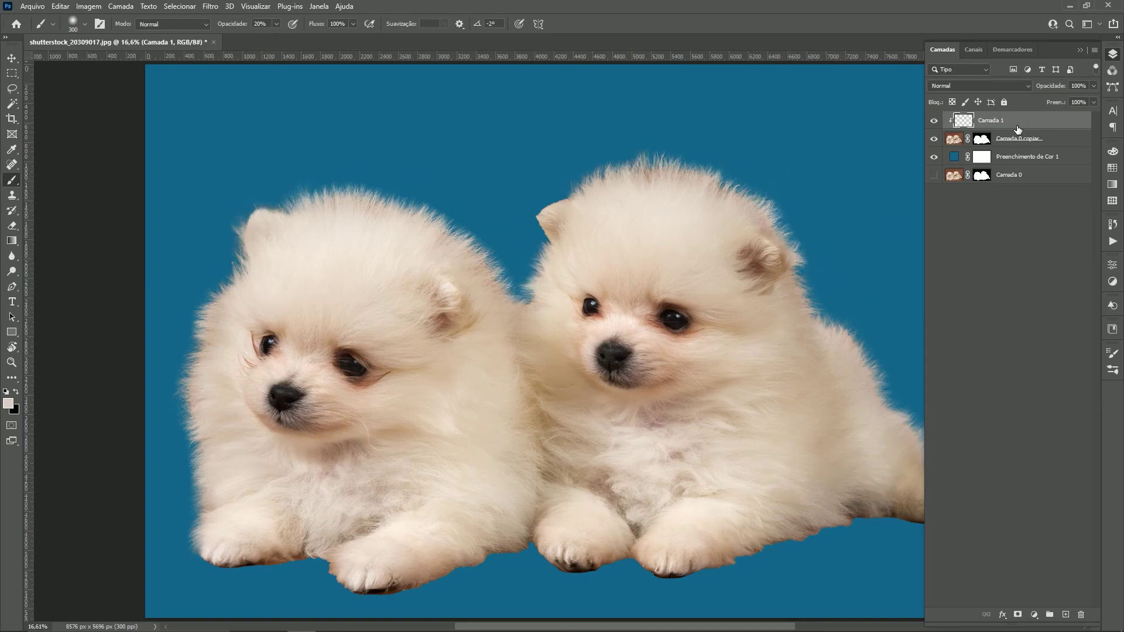
Preview light sky-blue #6bbed9 as the fill layer colour in the Color Picker
double_click(954, 156)
mouse_move(961, 342)
left_mouse_down()
mouse_move(961, 310)
mouse_move(953, 340)
left_mouse_up()
left_click_drag(885, 354, 874, 294)
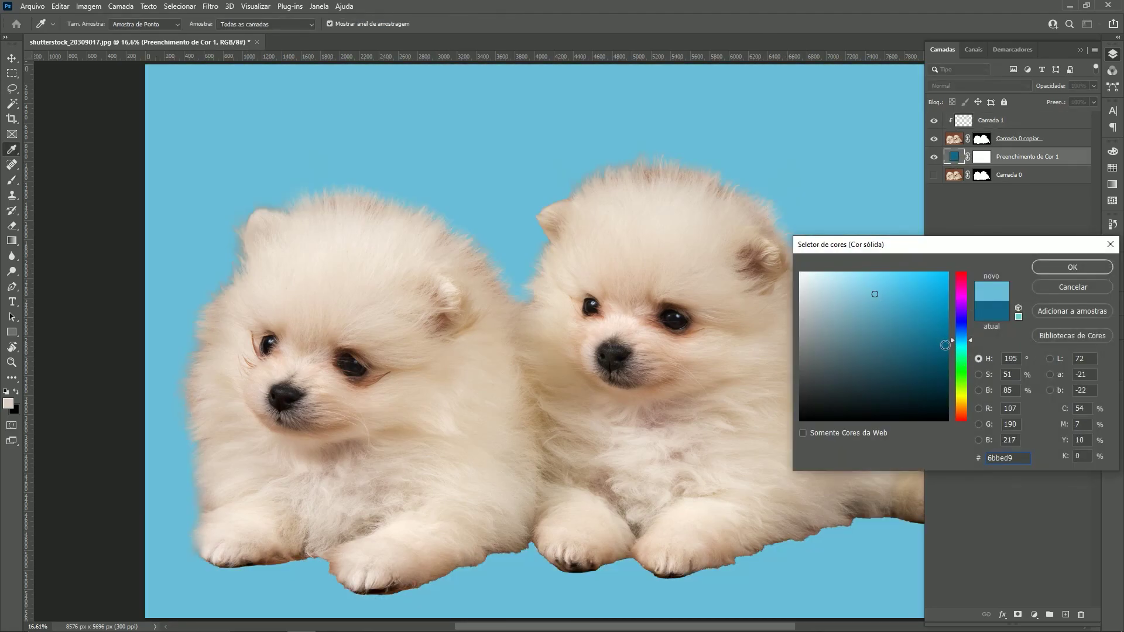